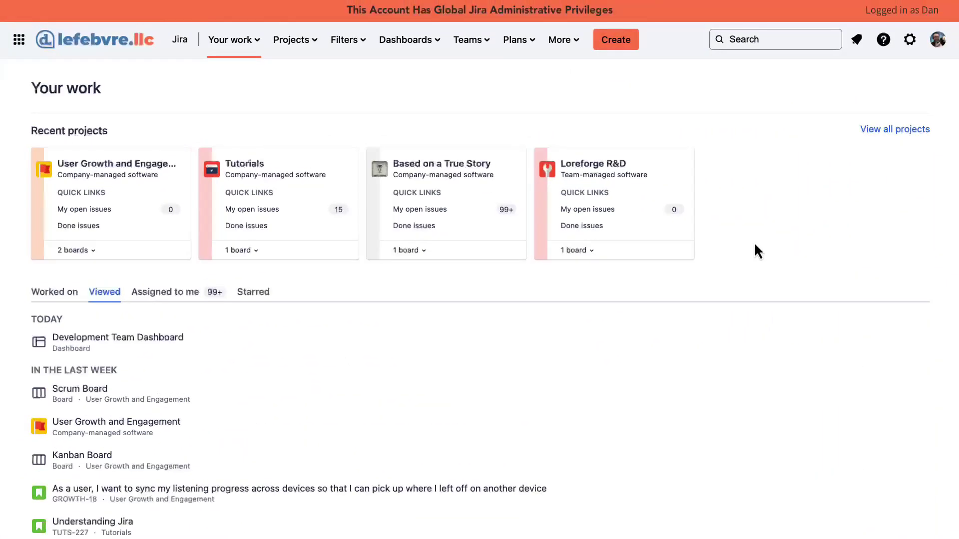
- Open the Jira settings gear menu to reach User management
left_click(909, 44)
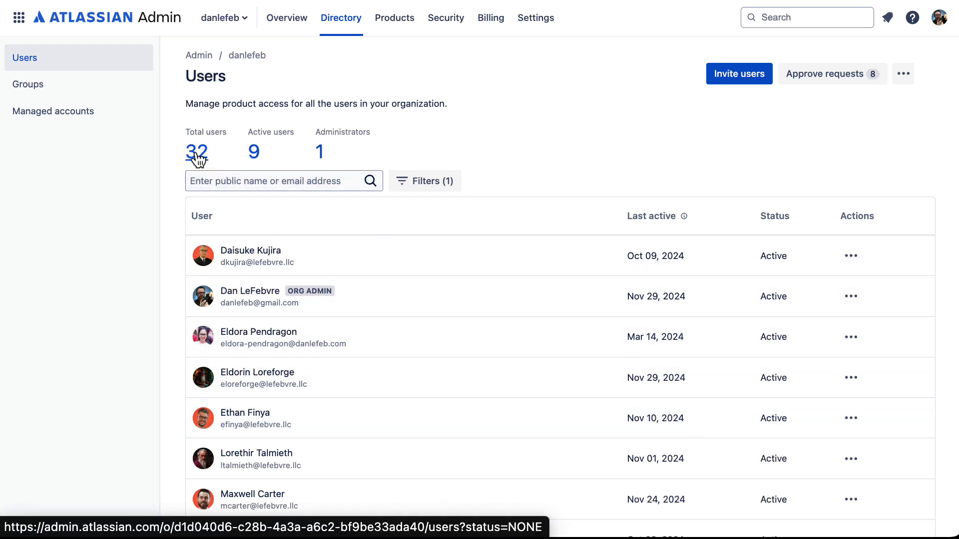
scroll(223, 306, "down", 3)
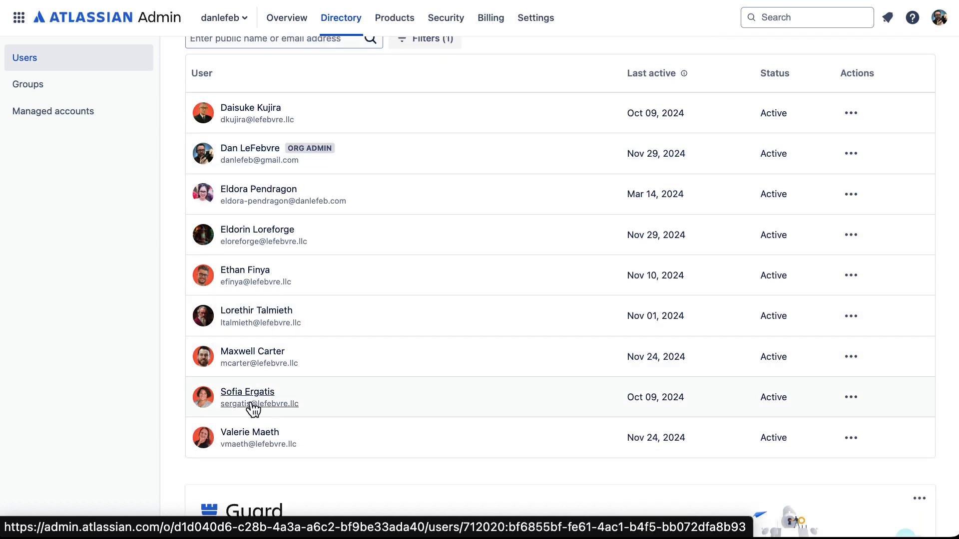
left_click(253, 410)
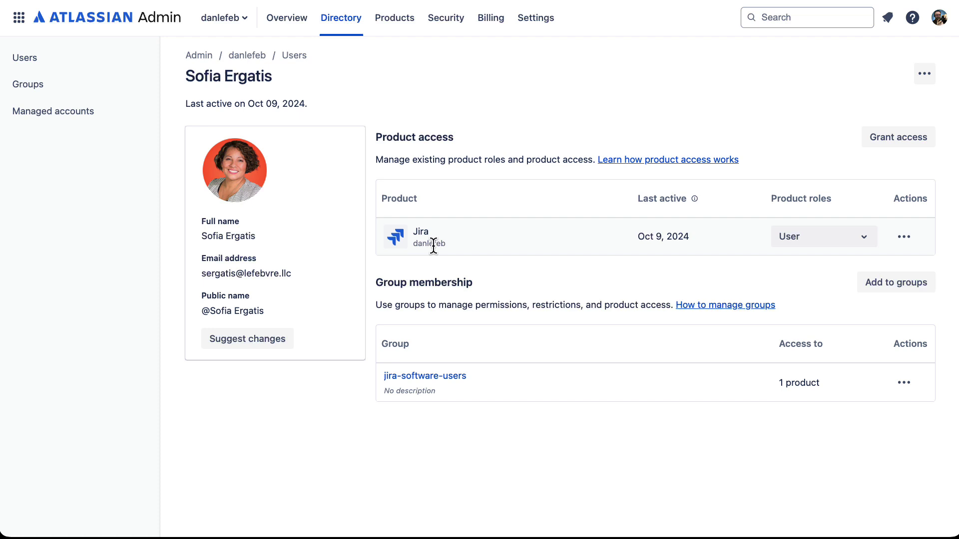
left_click(294, 57)
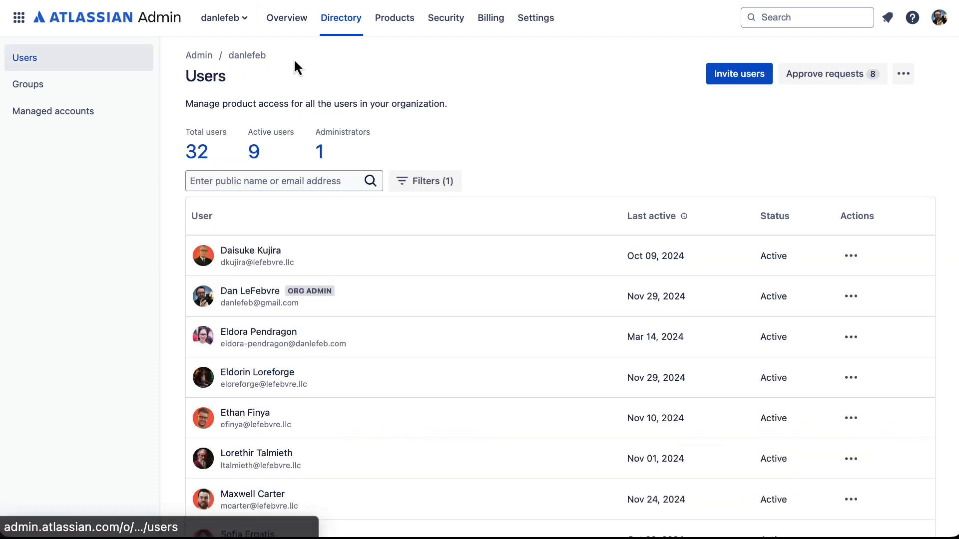
left_click(254, 456)
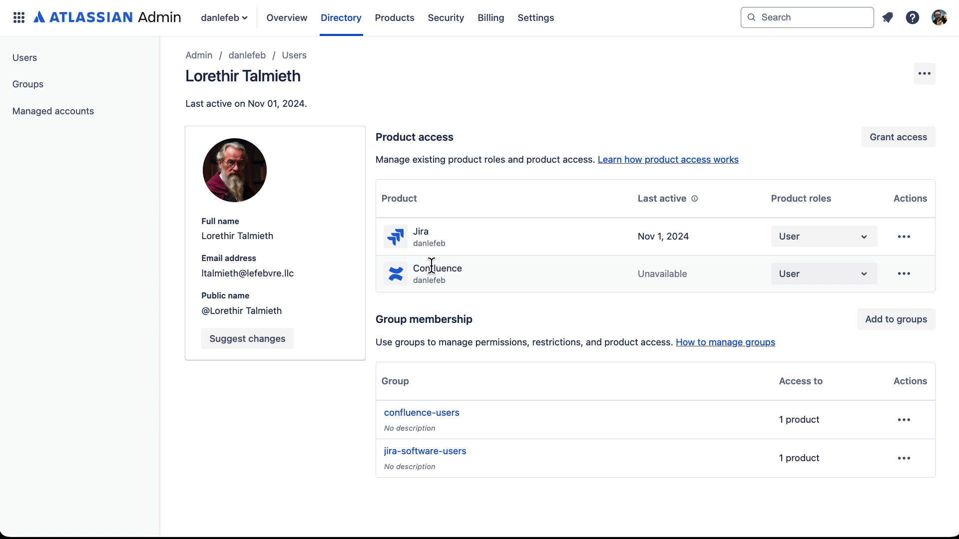
left_click(294, 56)
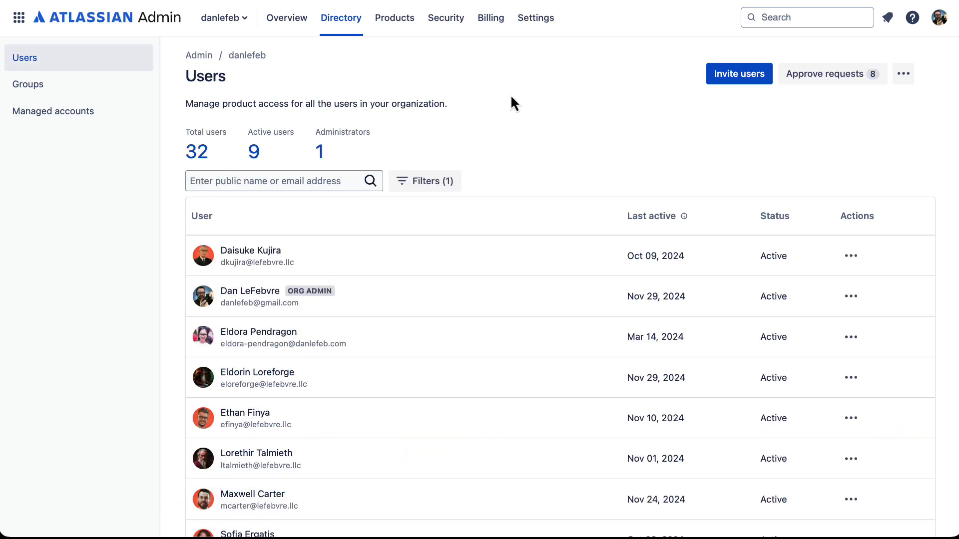
left_click(816, 88)
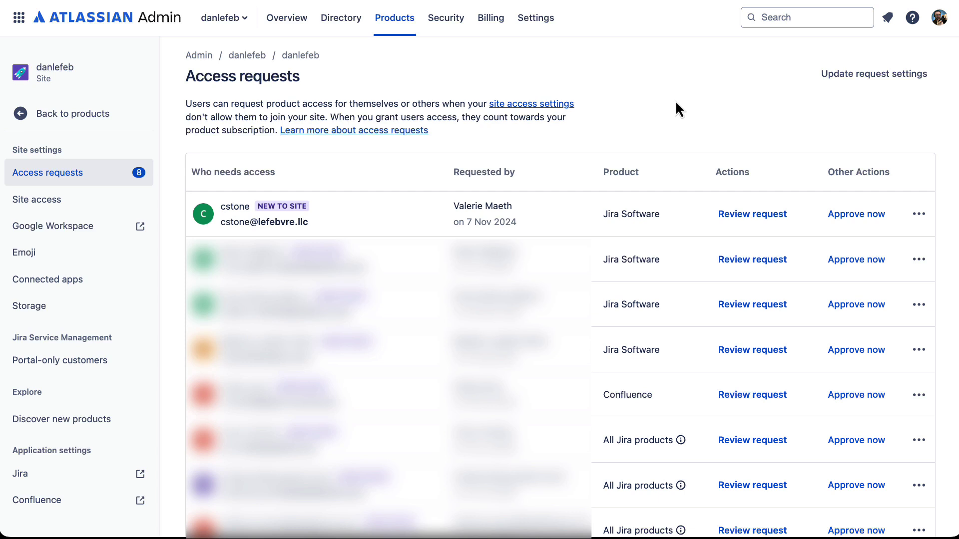
left_click(313, 56)
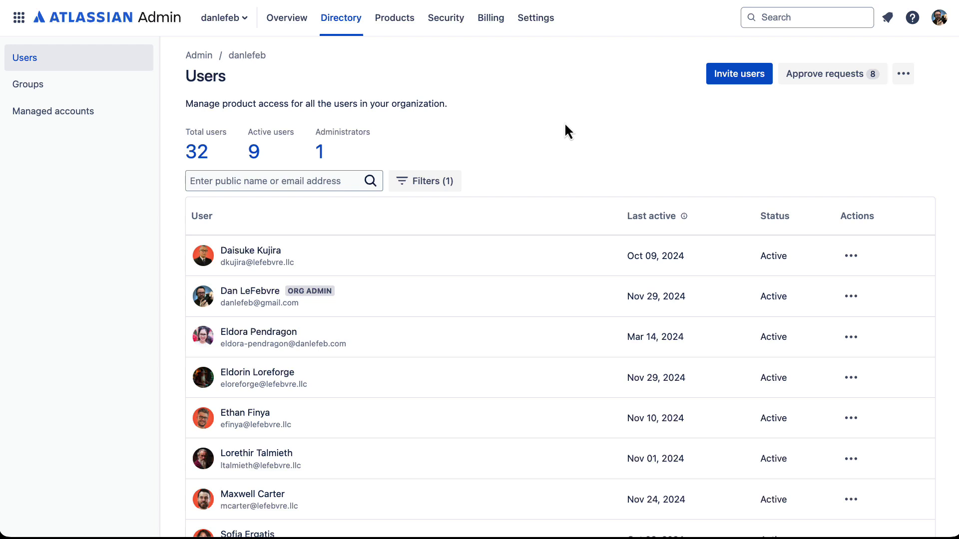
- Start an invitation and enter the new user's e-mail address, fixing a typo
left_click(751, 76)
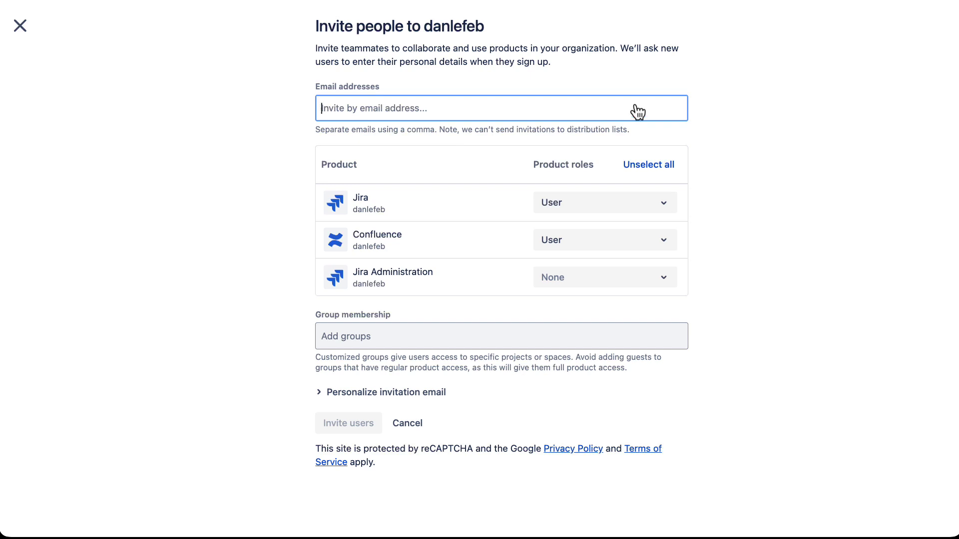
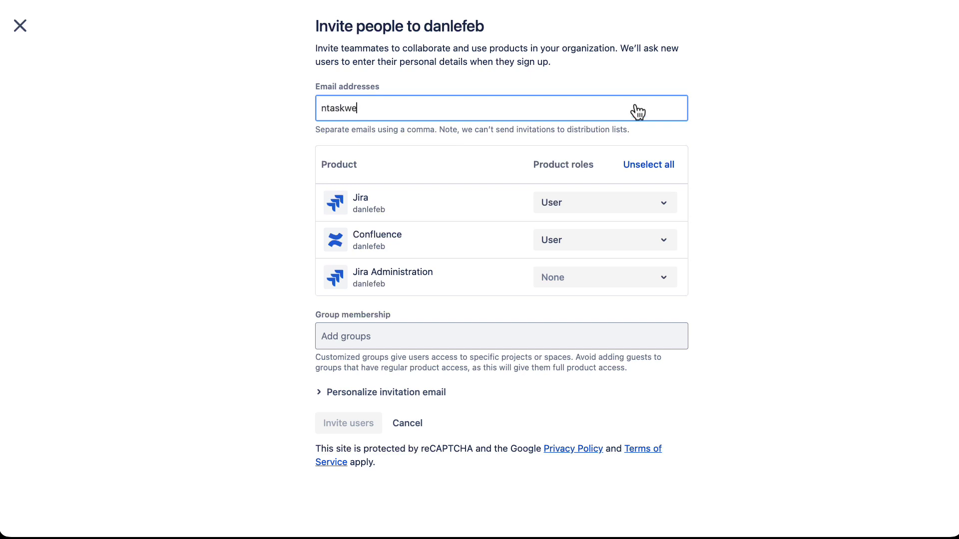
- Set Confluence access to None, keep Jira as User, and send the invitation
left_click(558, 244)
left_click(558, 282)
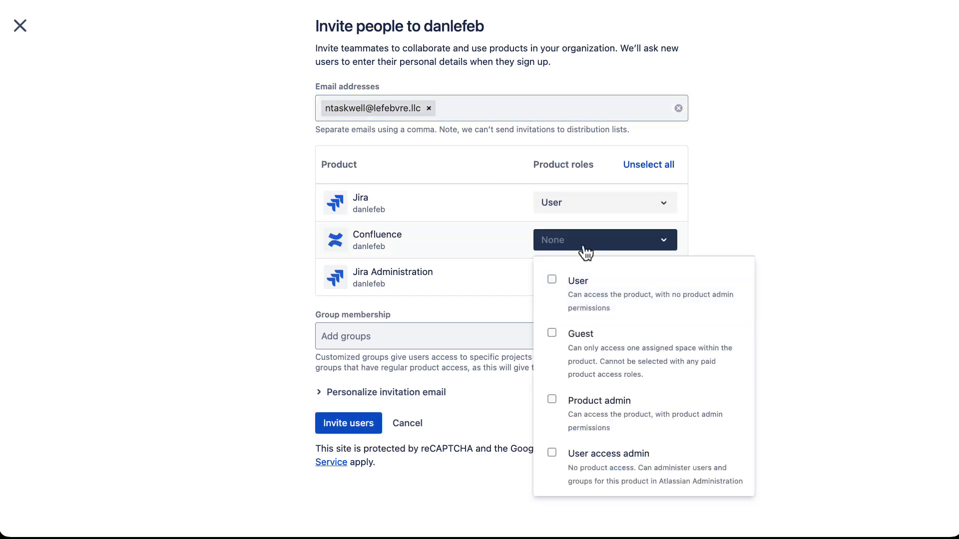
left_click(589, 247)
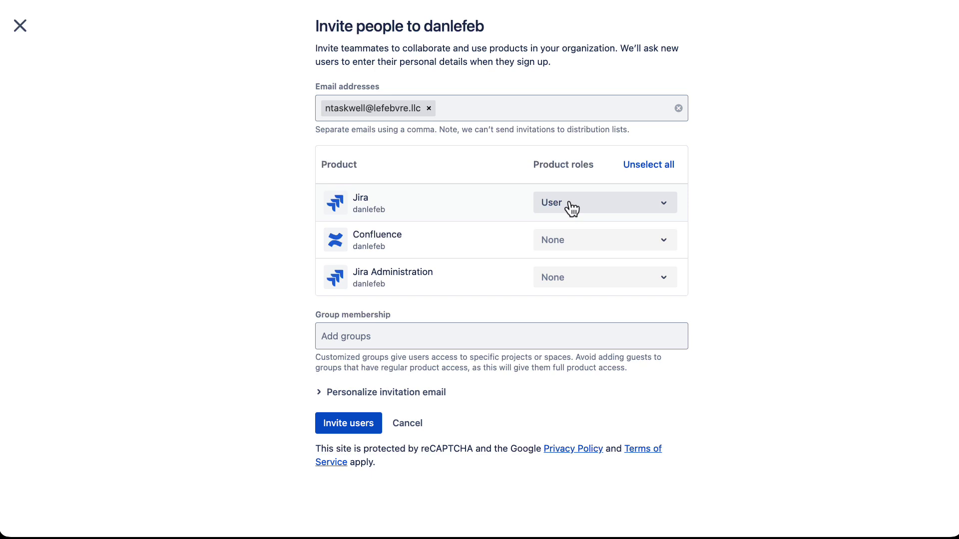
left_click(323, 393)
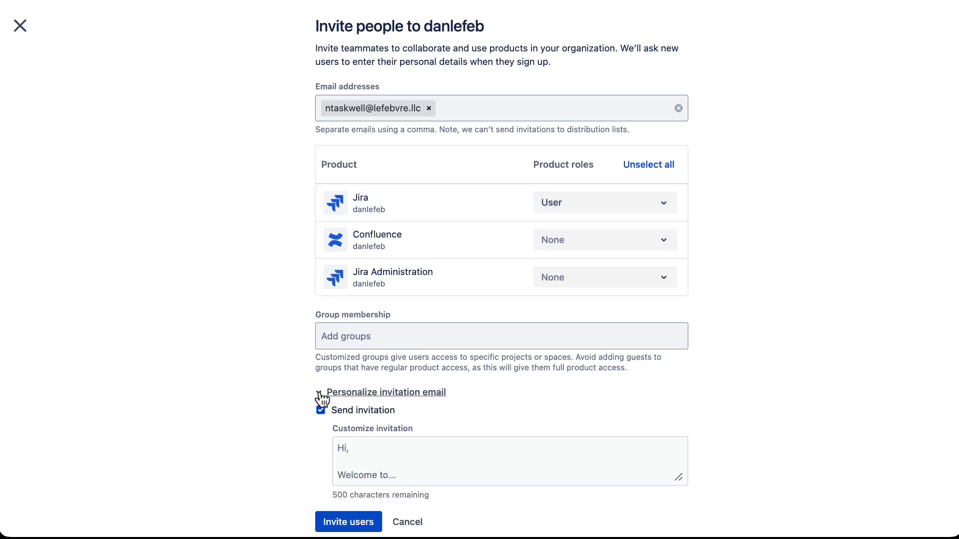
left_click(322, 398)
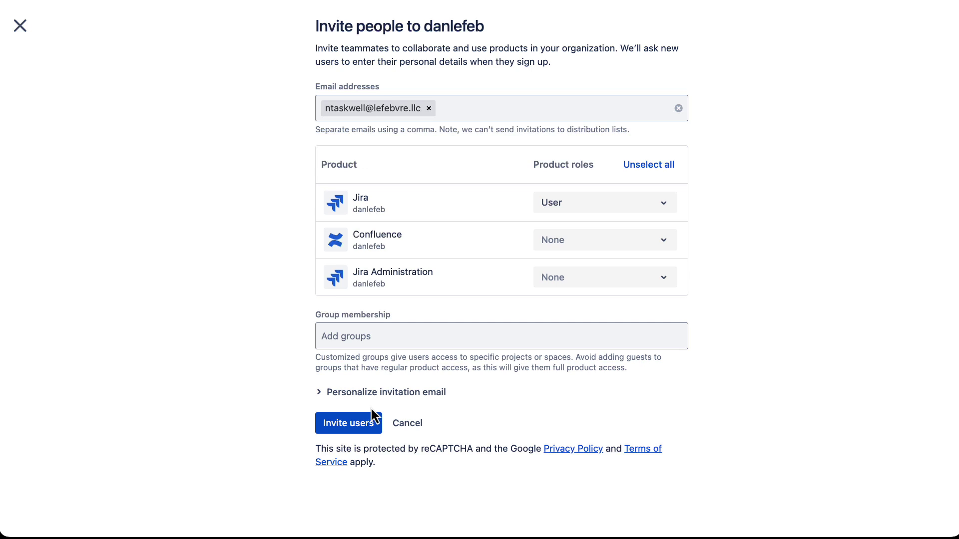
left_click(349, 423)
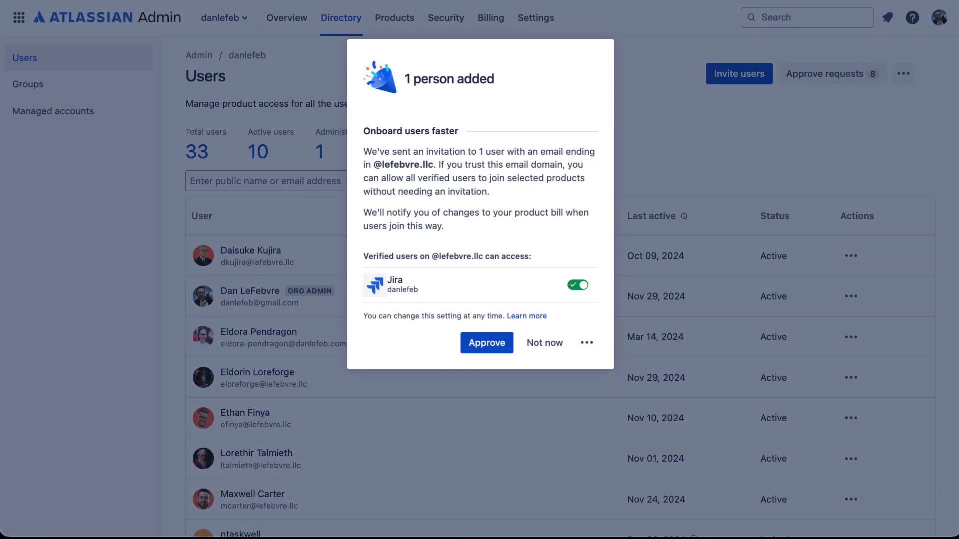
- Open the Jira invitation email in the new user's mailbox and accept the invite
left_click_drag(421, 537, 406, 47)
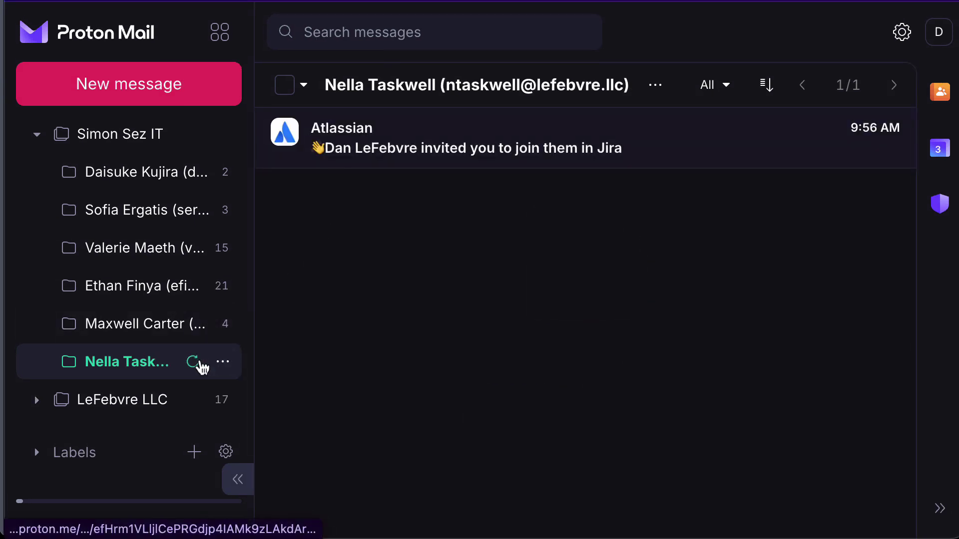
left_click(450, 143)
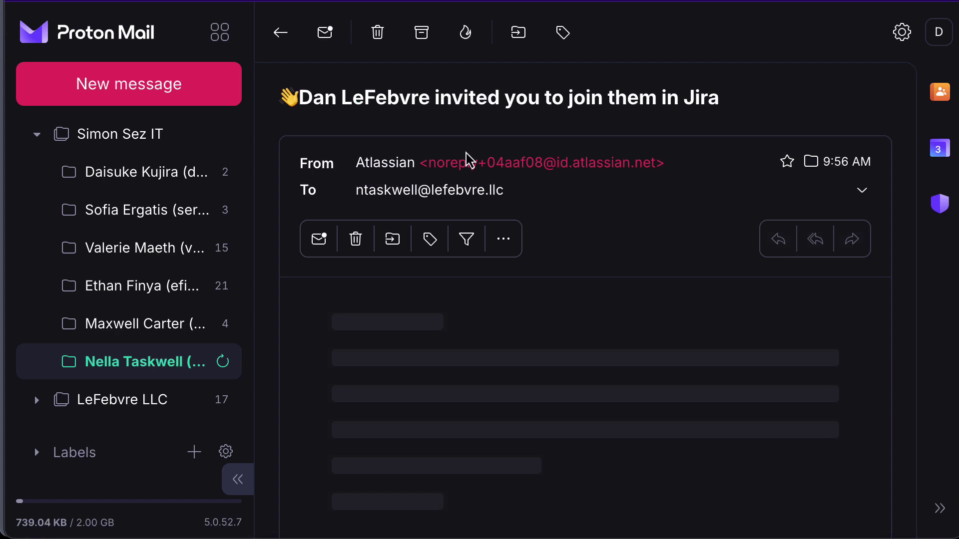
scroll(596, 343, "down", 6)
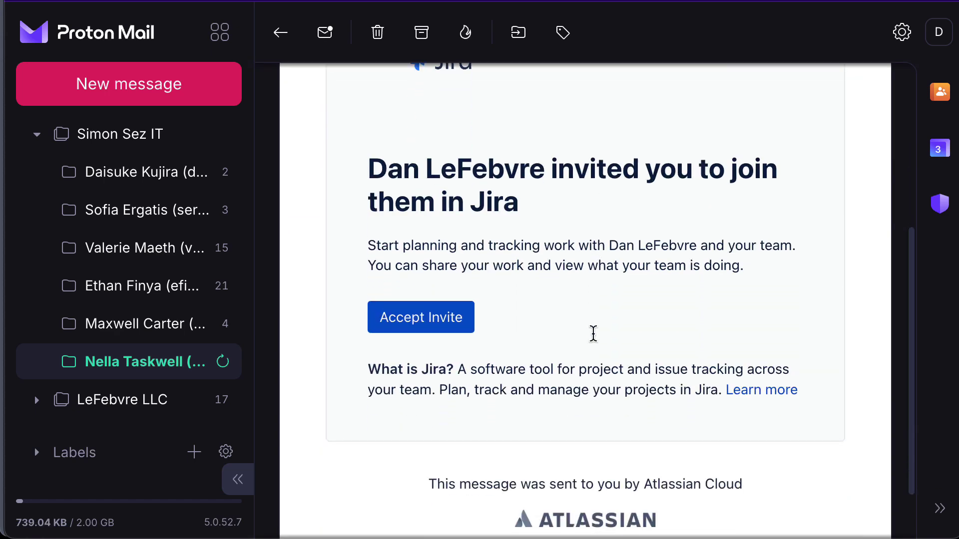
left_click(438, 335)
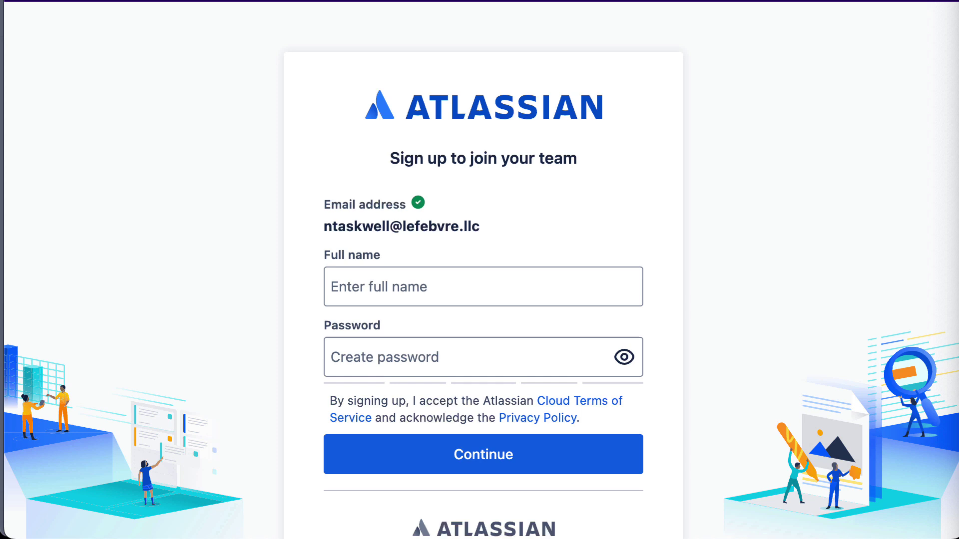
- Sign up with the invitee's full name and a pasted password, choosing Other as work type
left_click(551, 293)
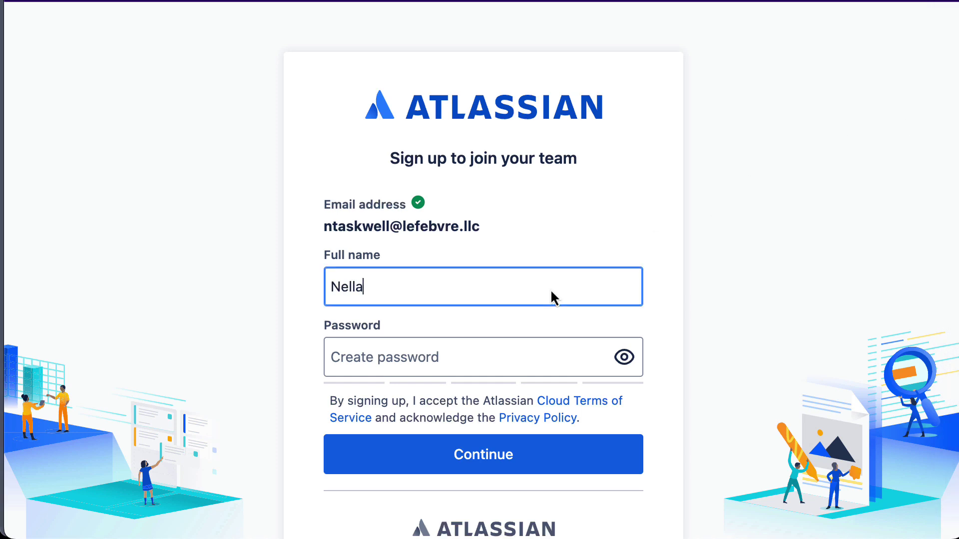
key("Tab")
key("super+v")
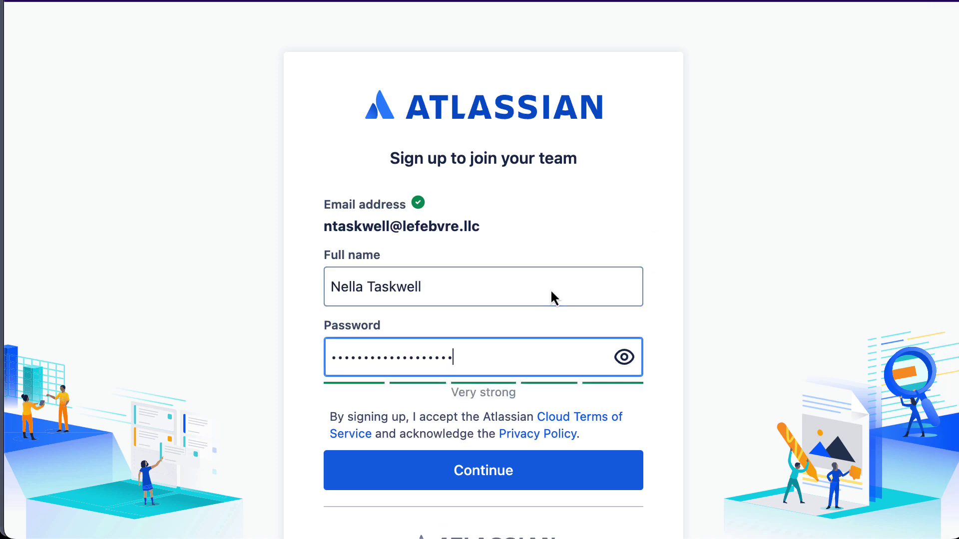
left_click(505, 473)
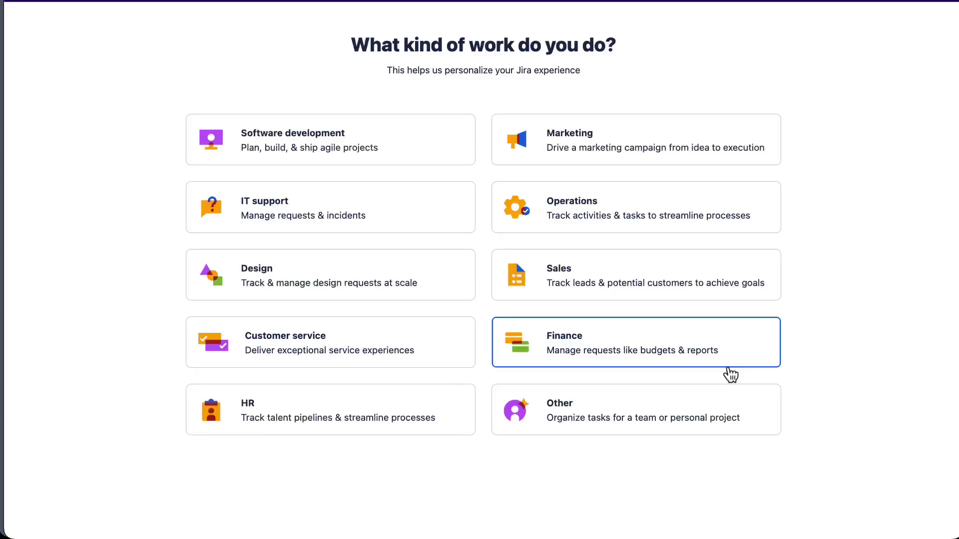
left_click(701, 413)
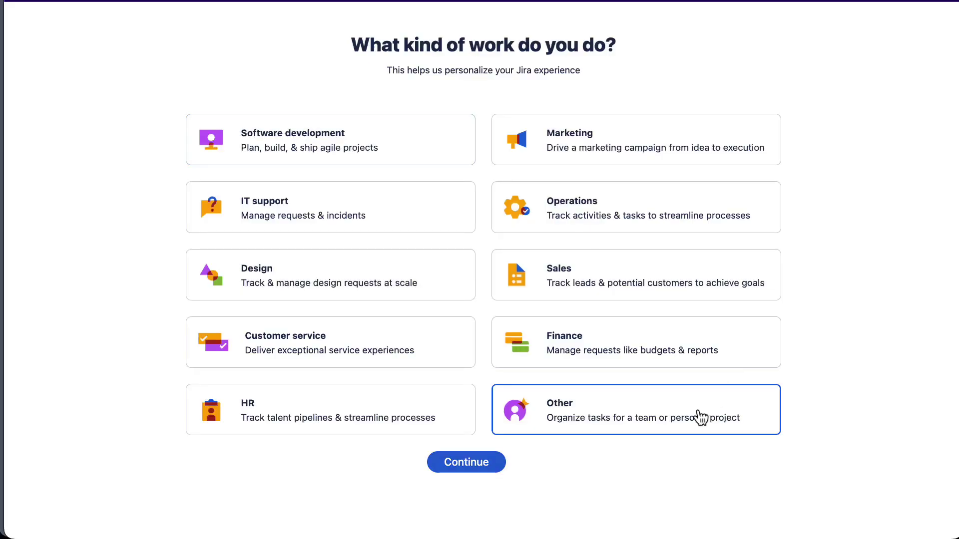
left_click(480, 465)
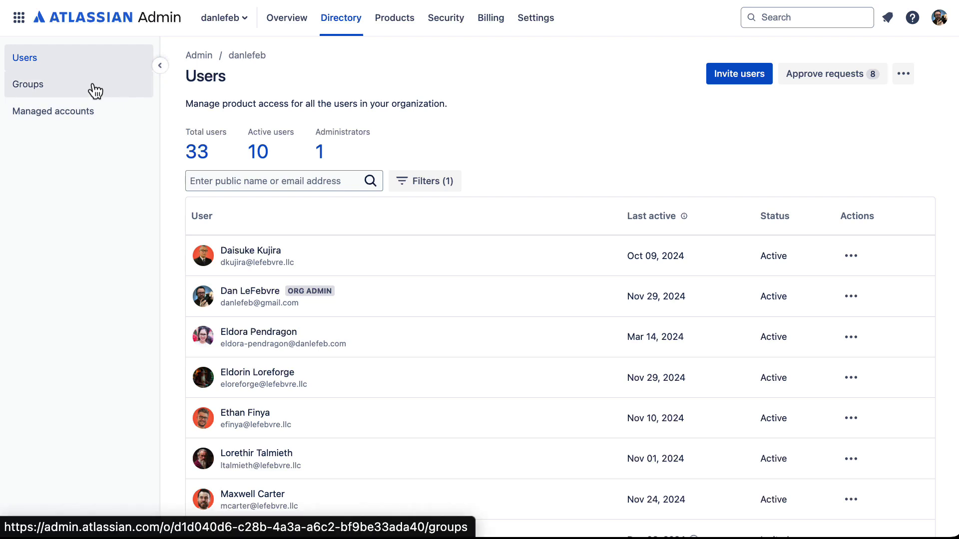
- Review the members of jira-software-users, then return to the Groups list
left_click(49, 92)
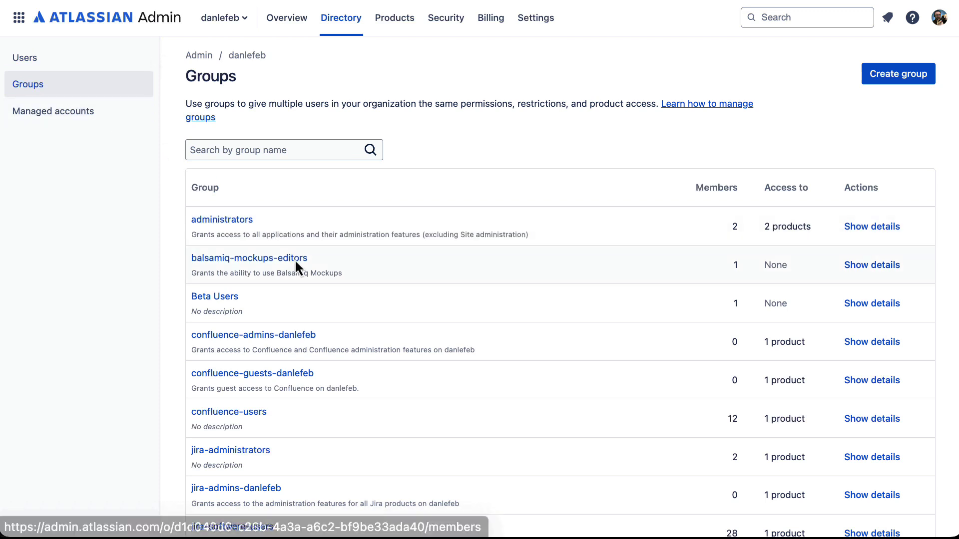
scroll(352, 350, "down", 3)
scroll(353, 349, "down", 1)
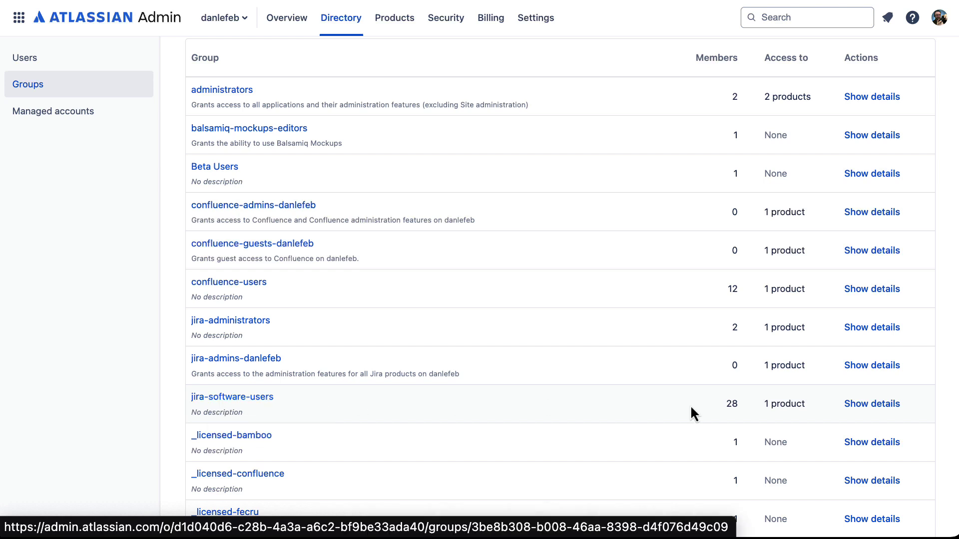
left_click(887, 403)
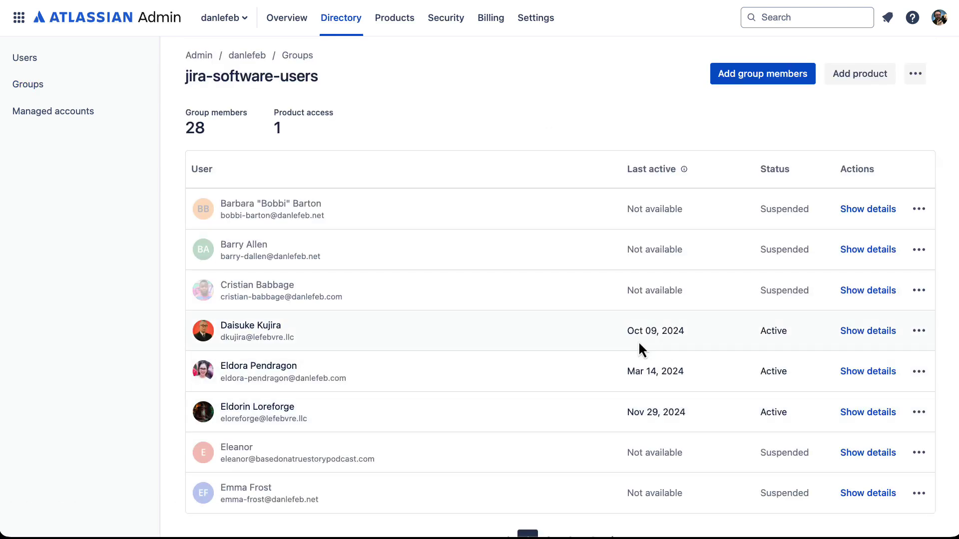
scroll(640, 348, "down", 2)
scroll(640, 349, "up", 1)
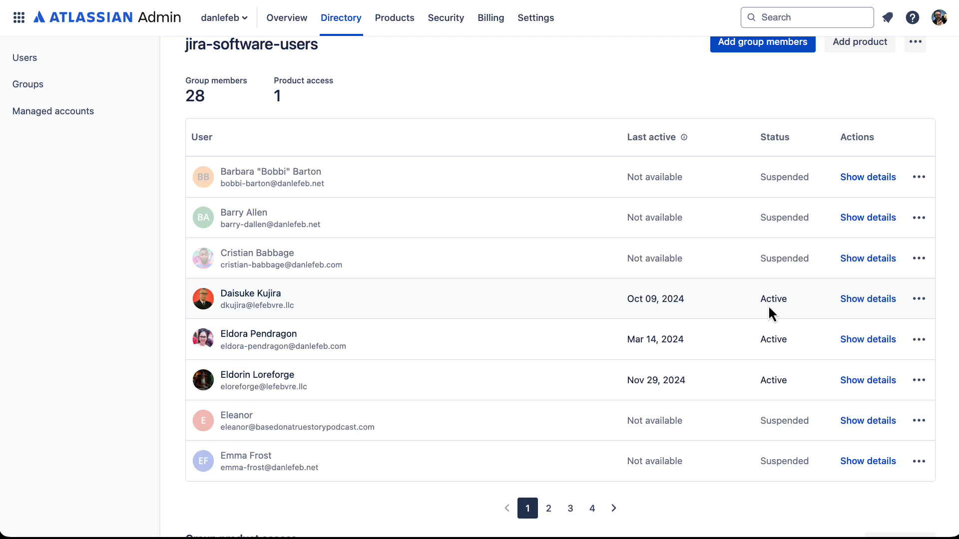
left_click(125, 89)
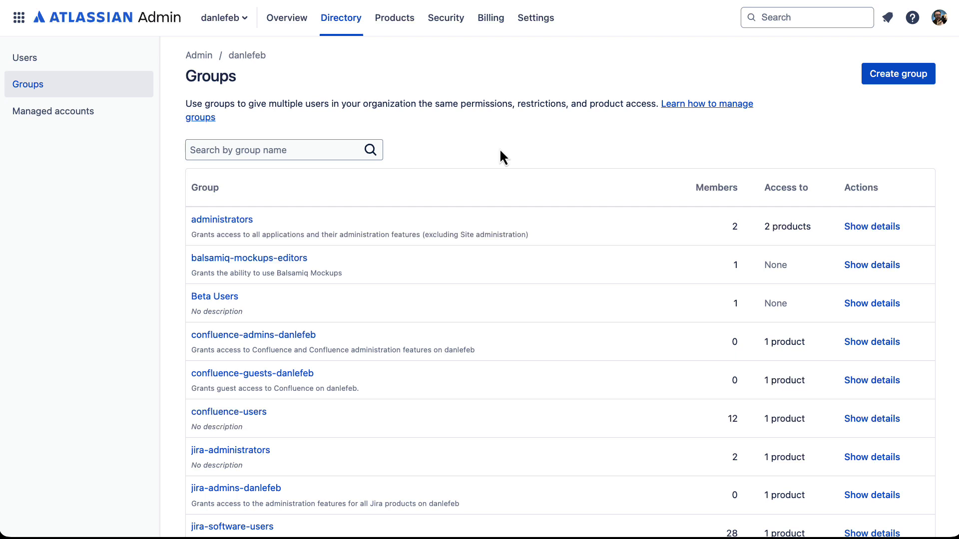
- Open the administrators group to view its 2 members and product access
scroll(500, 151, "down", 1)
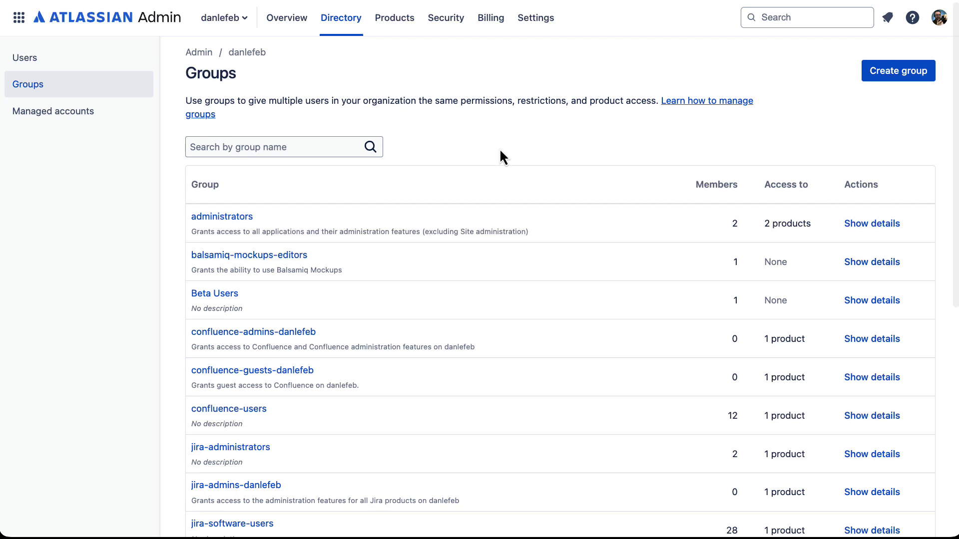
left_click(342, 210)
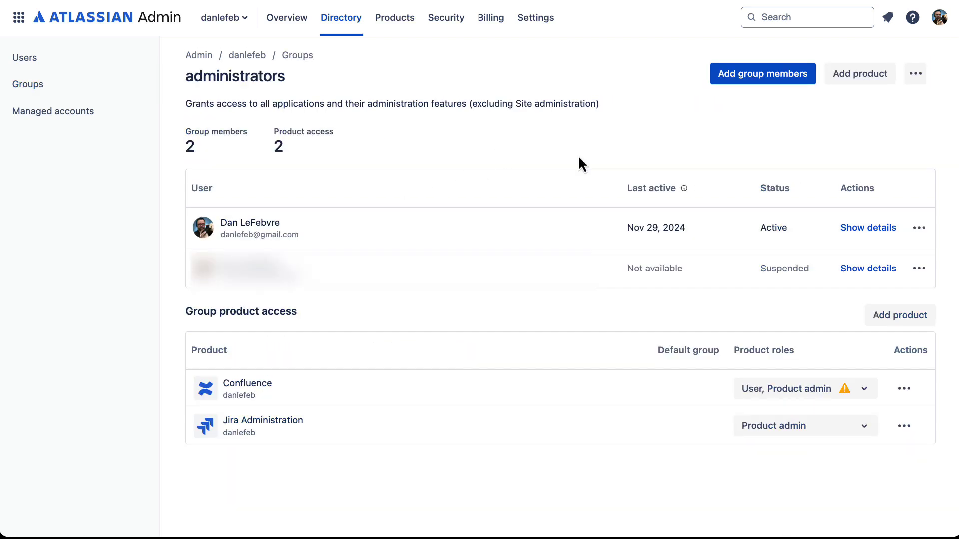